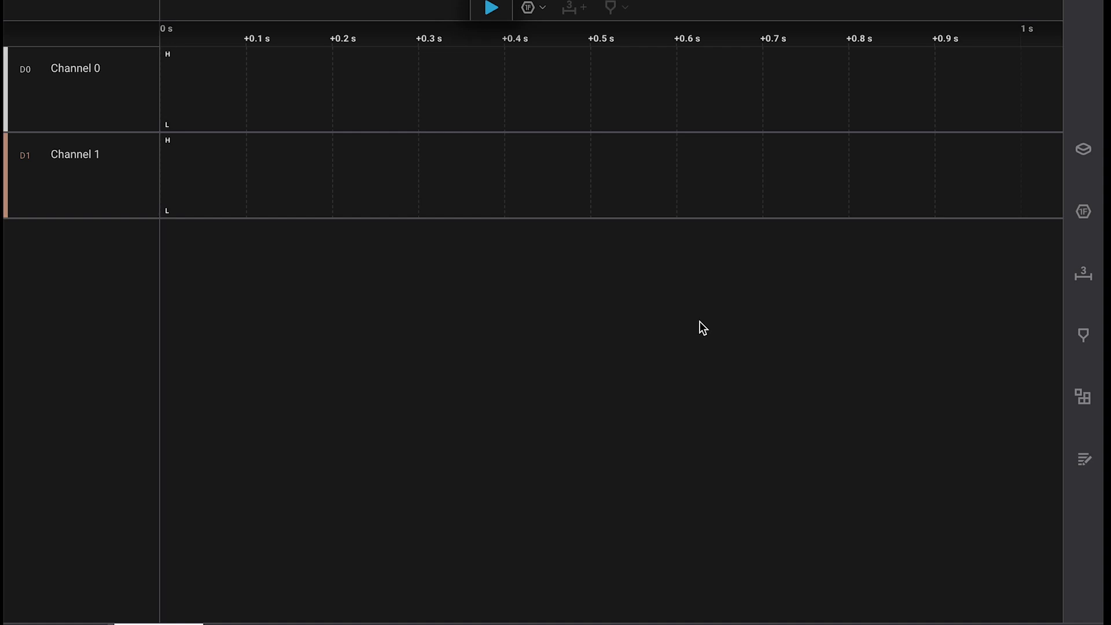
Capture about five seconds on Channels 0 and 1, then zoom into the bursts around 1 s
left_click(496, 8)
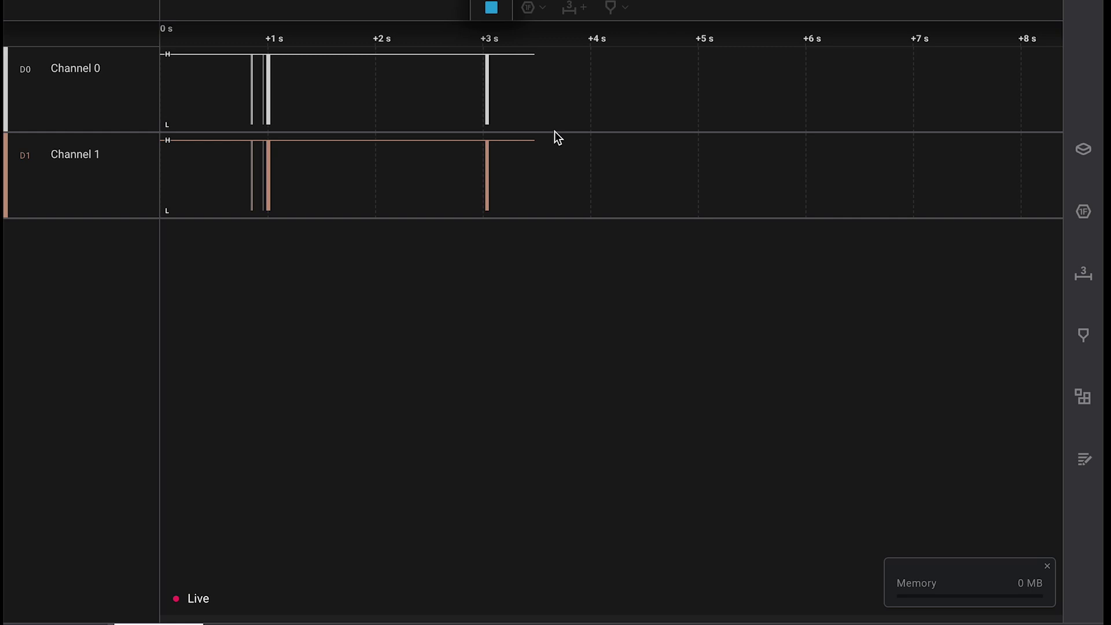
left_click(492, 8)
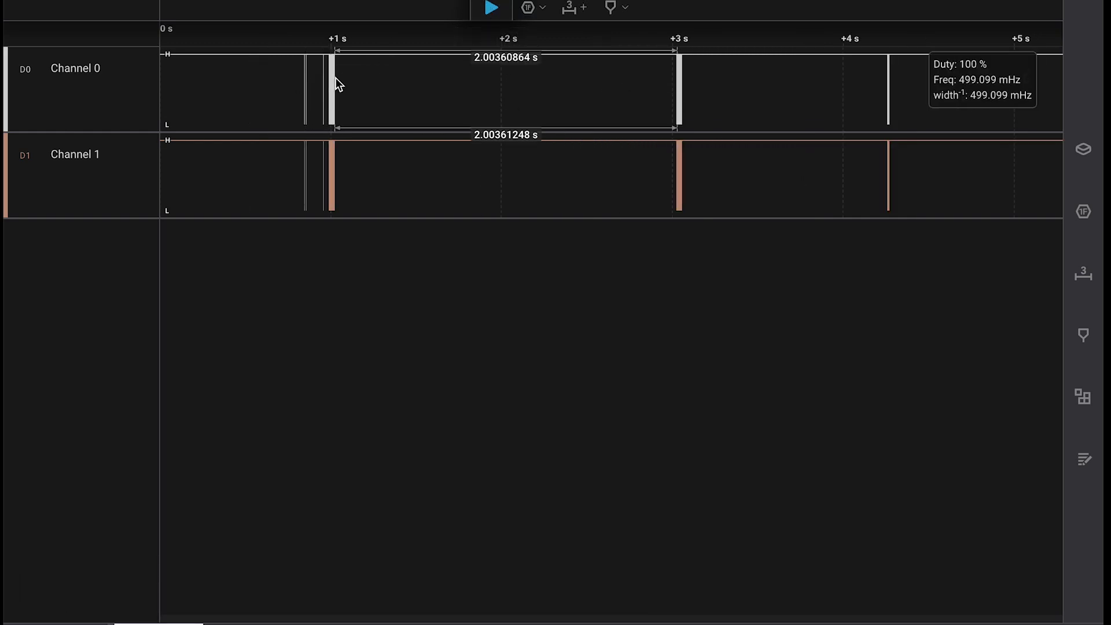
scroll(335, 82, "up", 10)
scroll(377, 81, "up", 10)
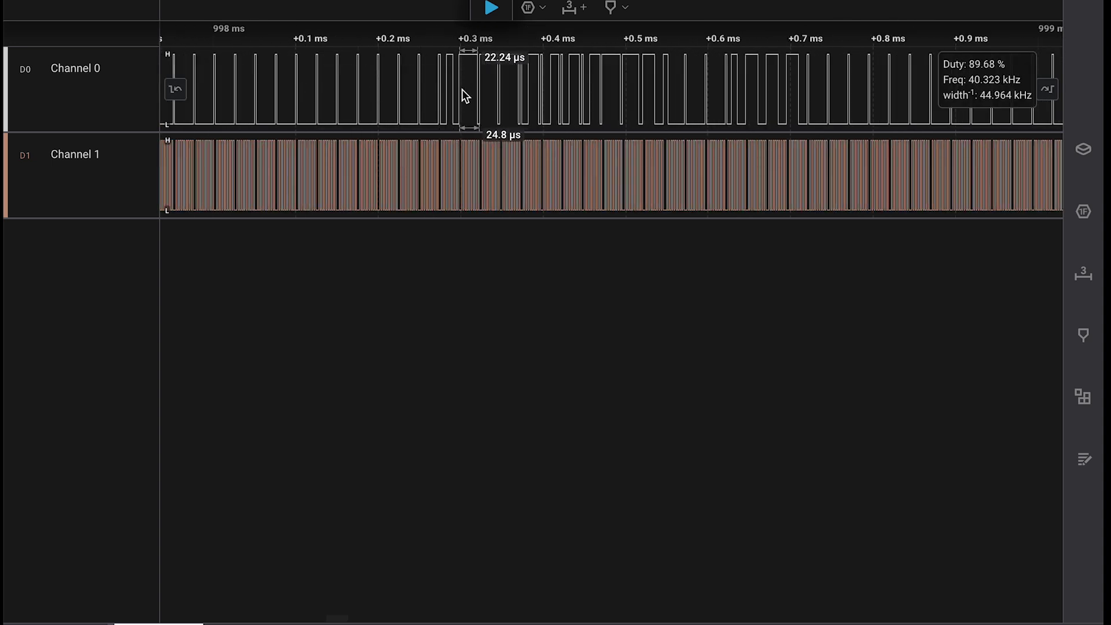
scroll(459, 155, "down", 3)
scroll(460, 158, "up", 2)
scroll(462, 160, "up", 4)
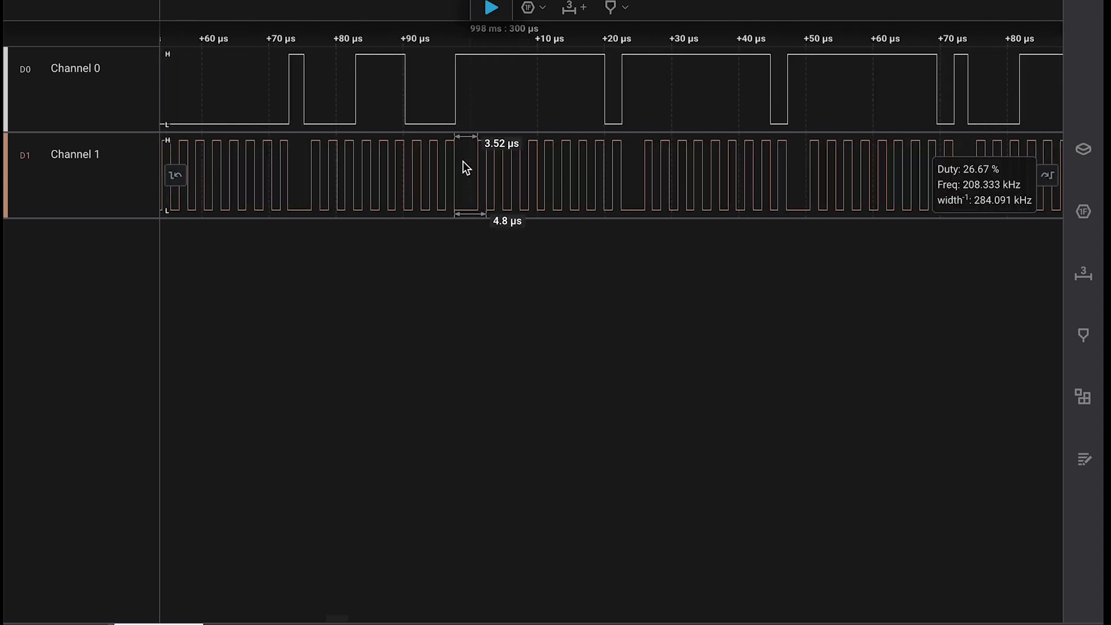
scroll(463, 161, "down", 10)
scroll(462, 160, "down", 1)
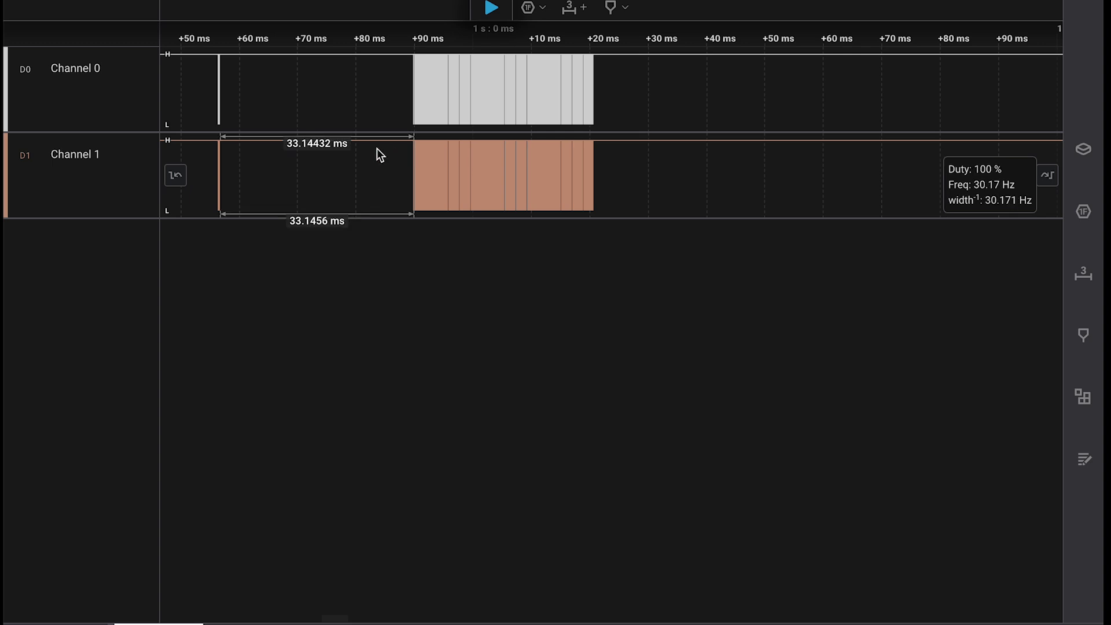
Add an I2C analyzer with SDA on Channel 0 and SCL on Channel 1
left_click(1084, 213)
left_click(830, 59)
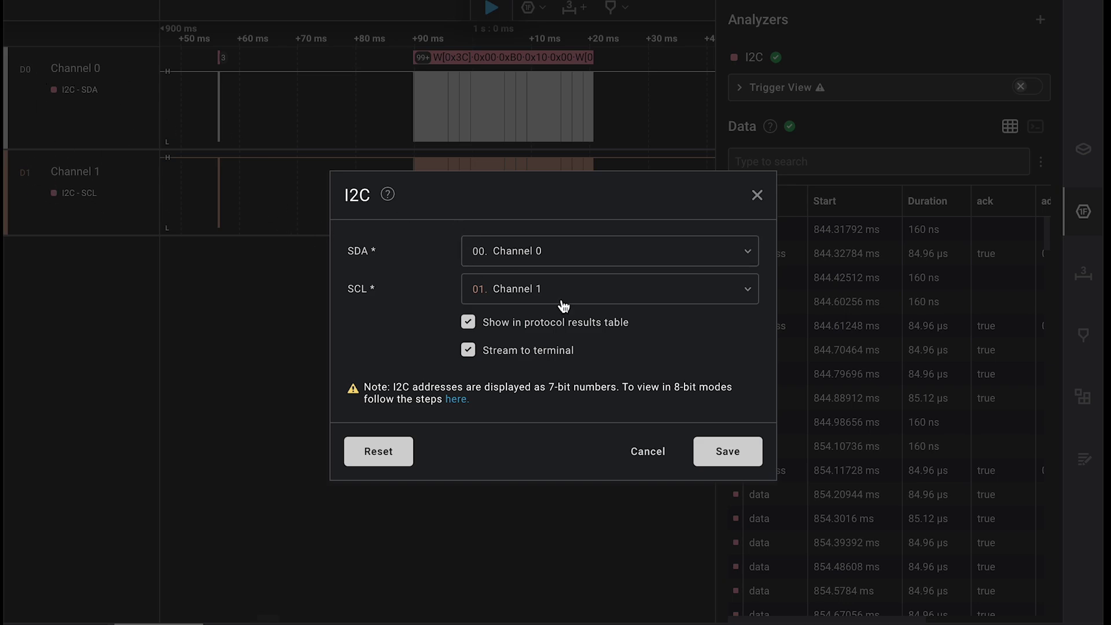
left_click(739, 456)
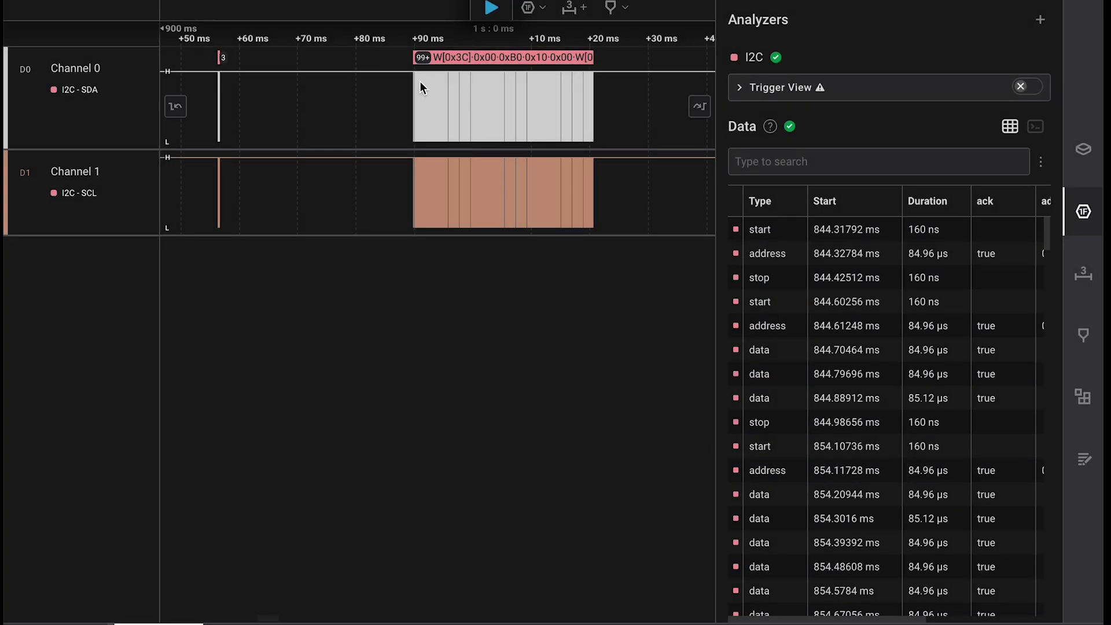
Zoom into the 844 ms transaction showing Write [0x3C], 0x00, 0x81 and 0x2F frames
scroll(420, 87, "up", 10)
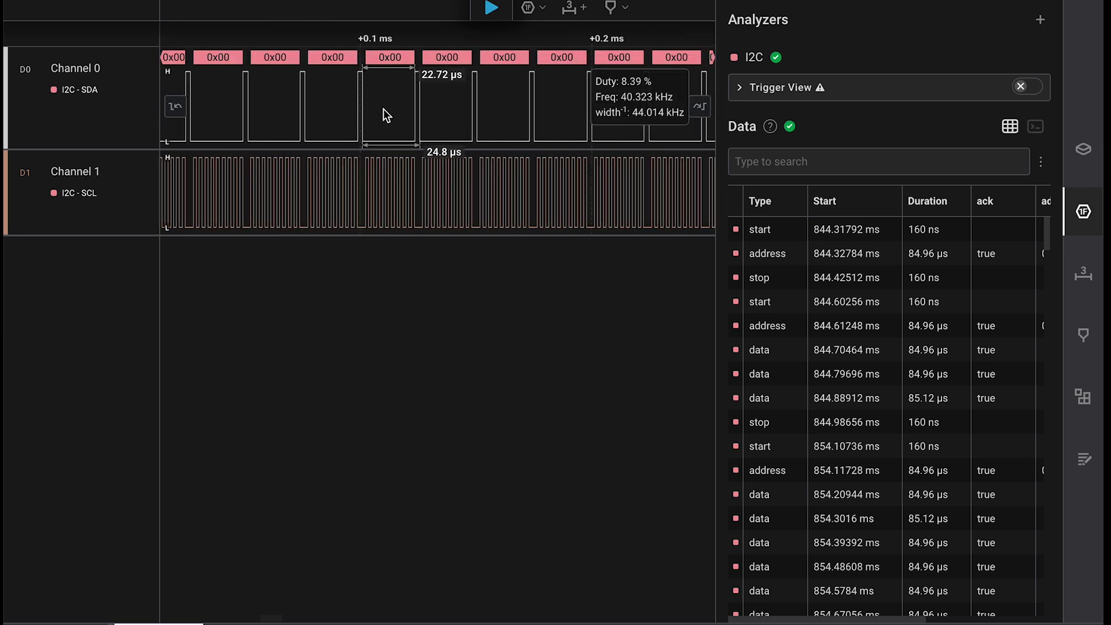
scroll(383, 108, "down", 10)
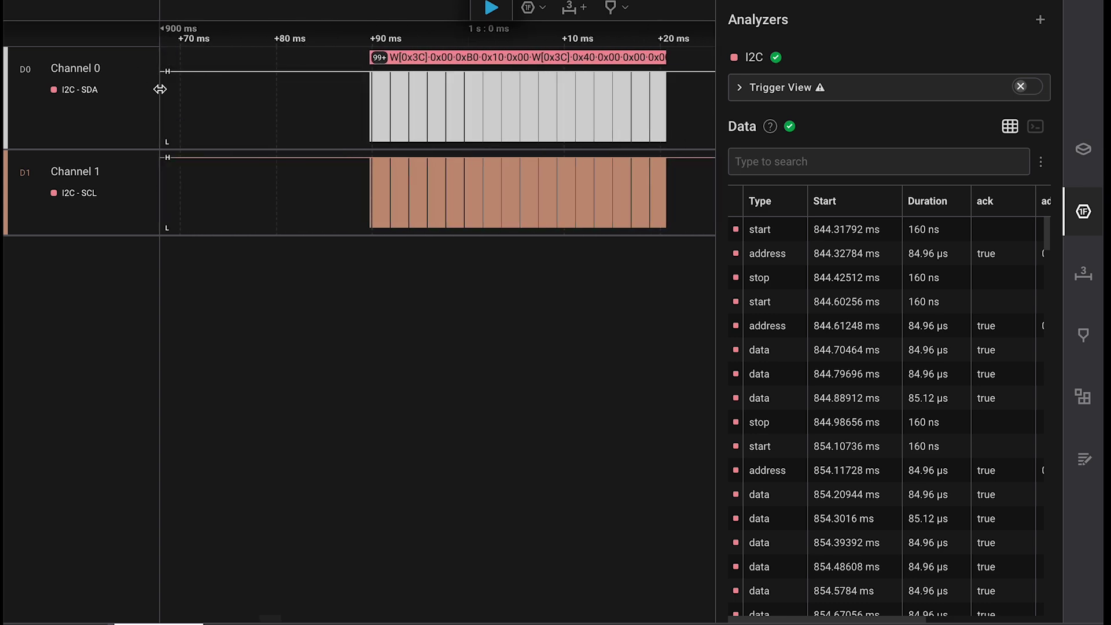
scroll(174, 109, "up", 3)
scroll(395, 106, "up", 8)
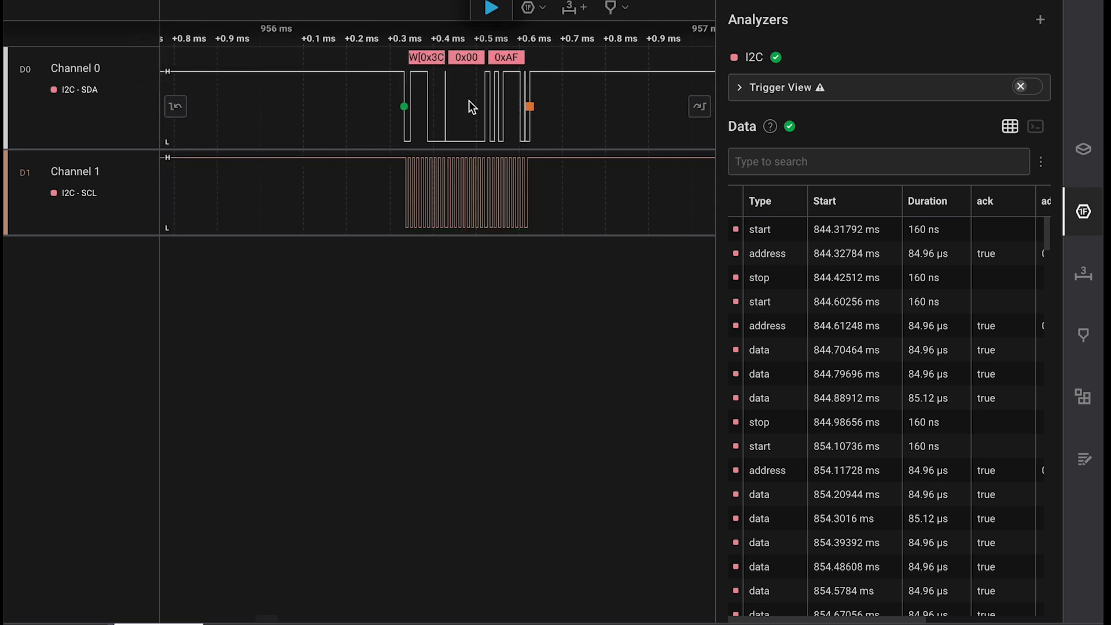
scroll(442, 104, "up", 3)
scroll(442, 105, "down", 5)
left_click(176, 109)
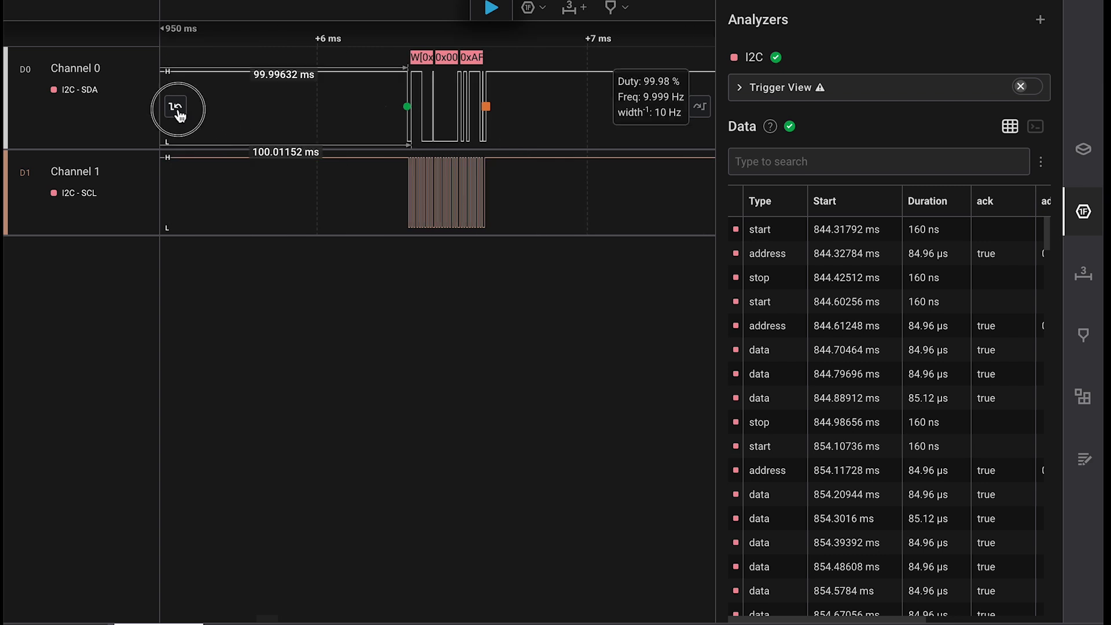
scroll(353, 101, "up", 8)
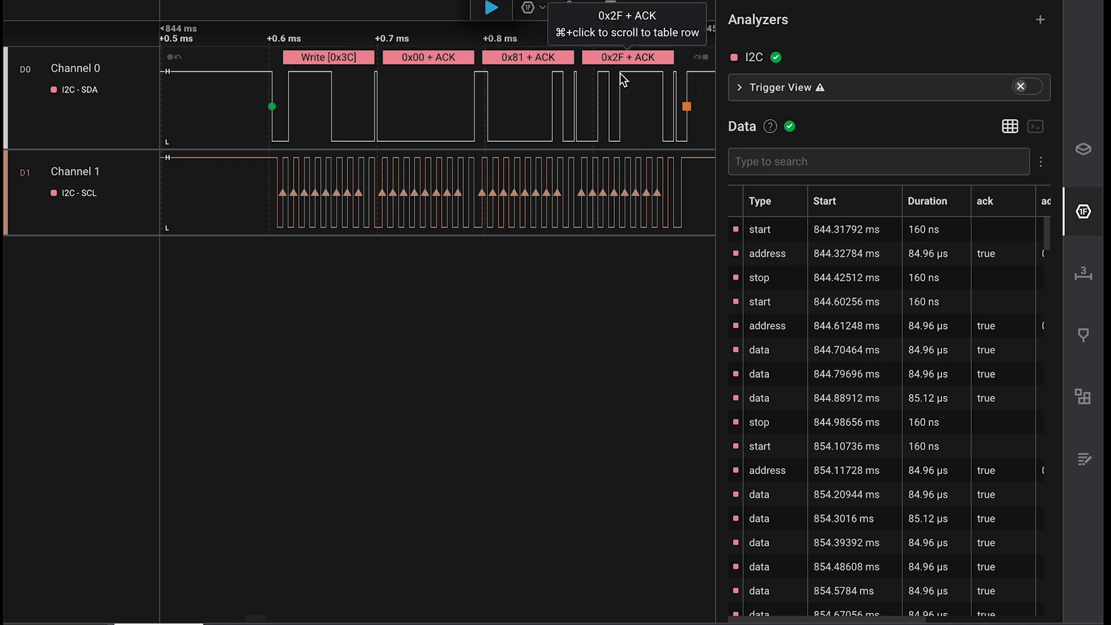
Widen the I2C data table and switch it to show decoded transactions as terminal text
left_click_drag(716, 385, 526, 384)
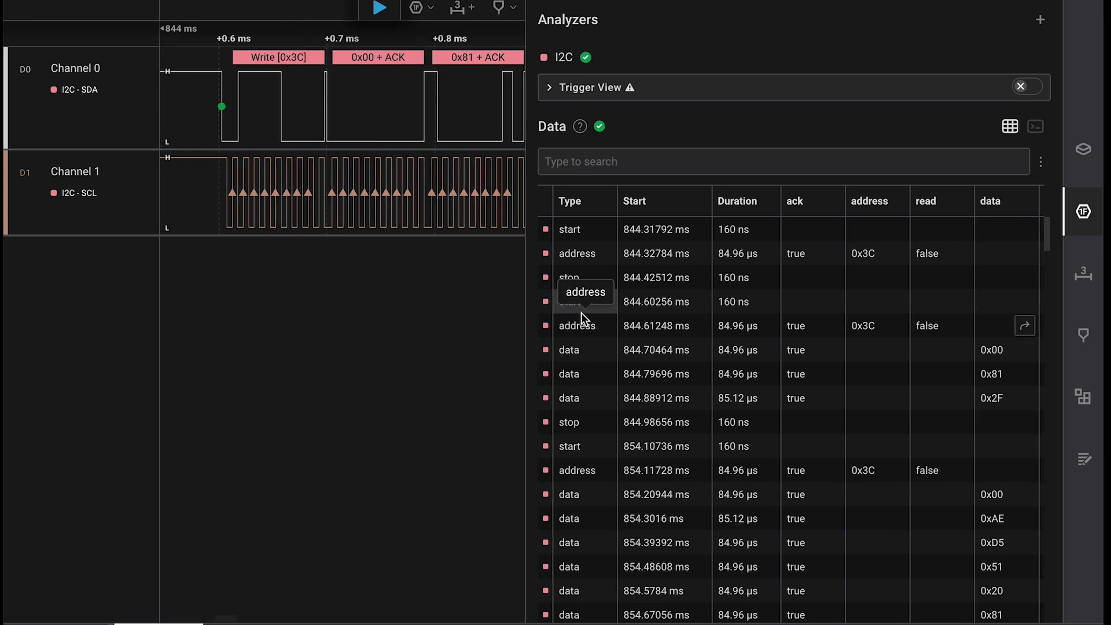
key("m")
key("Escape")
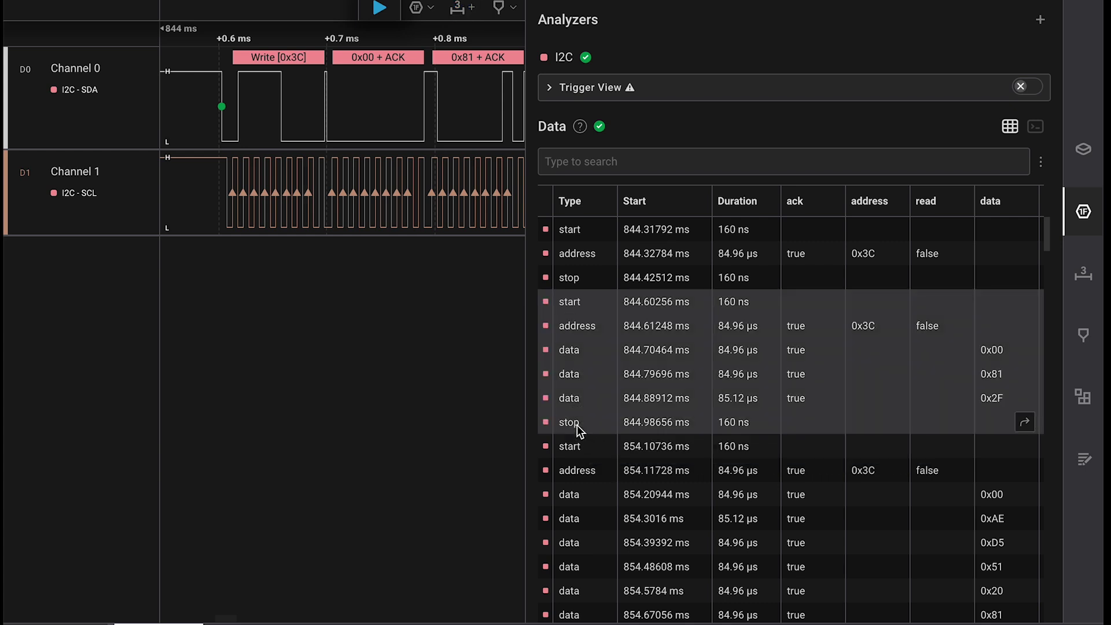
left_click(1036, 128)
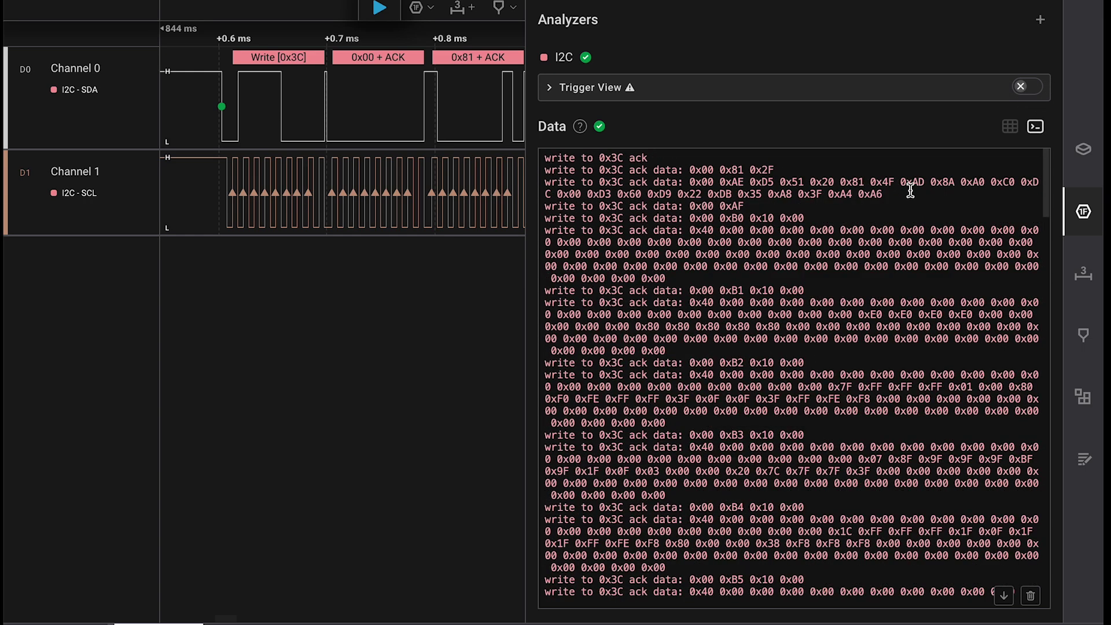
Select the first three decoded write lines, starting with 'write to 0x3C ack data: 0x00 0x81 0x2F'
left_click_drag(908, 192, 473, 144)
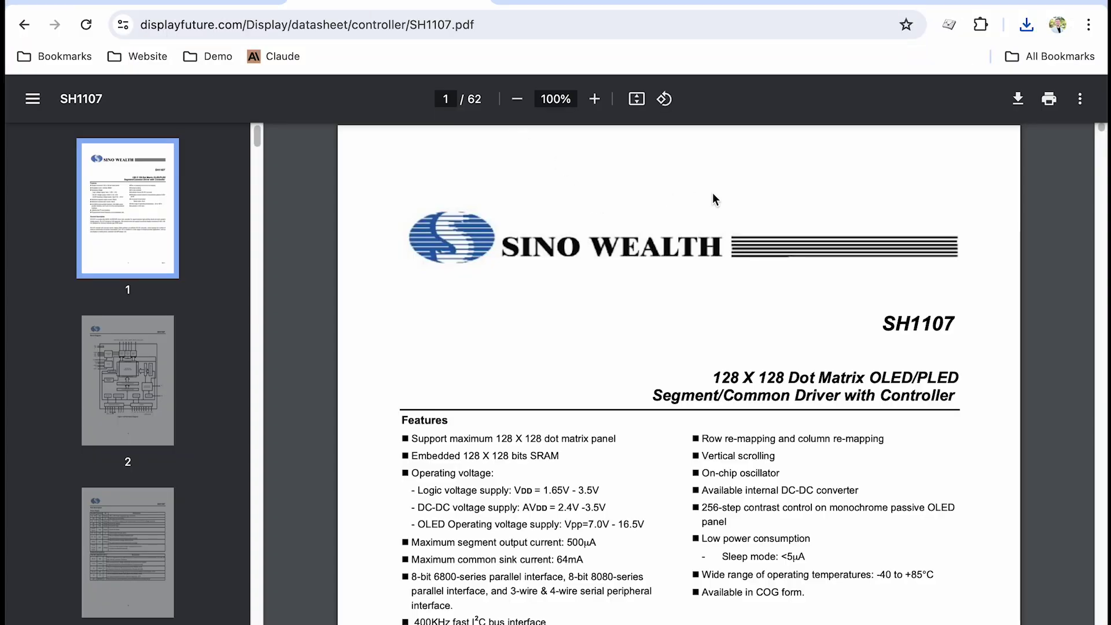
Find 81h in the datasheet and select the page 28 contrast control headings, then bring up Claude
key("ctrl+f")
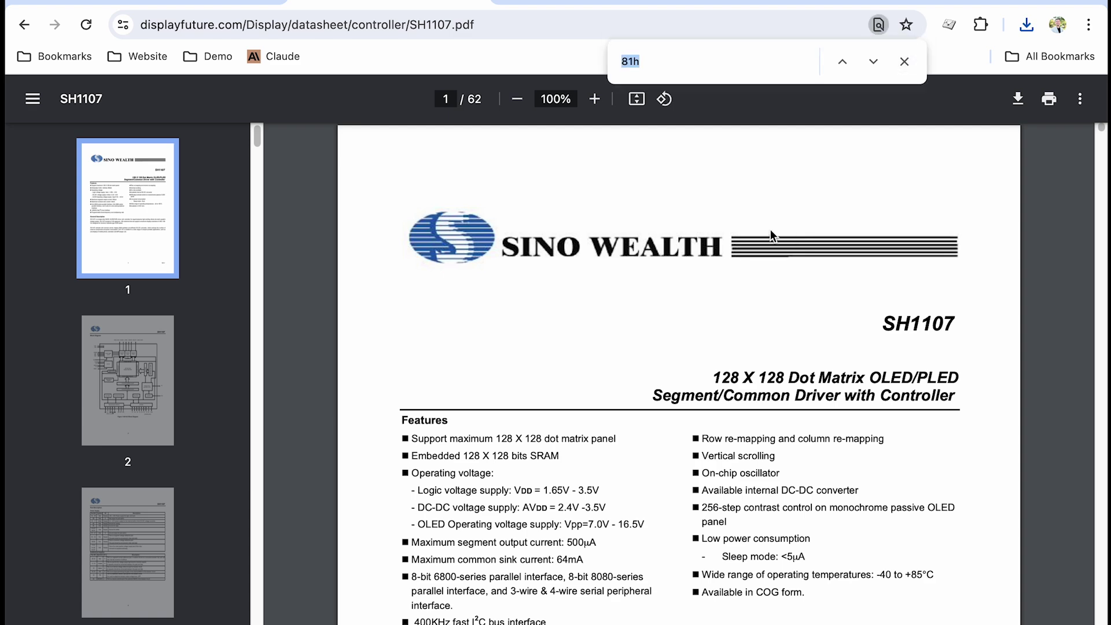
key("Return")
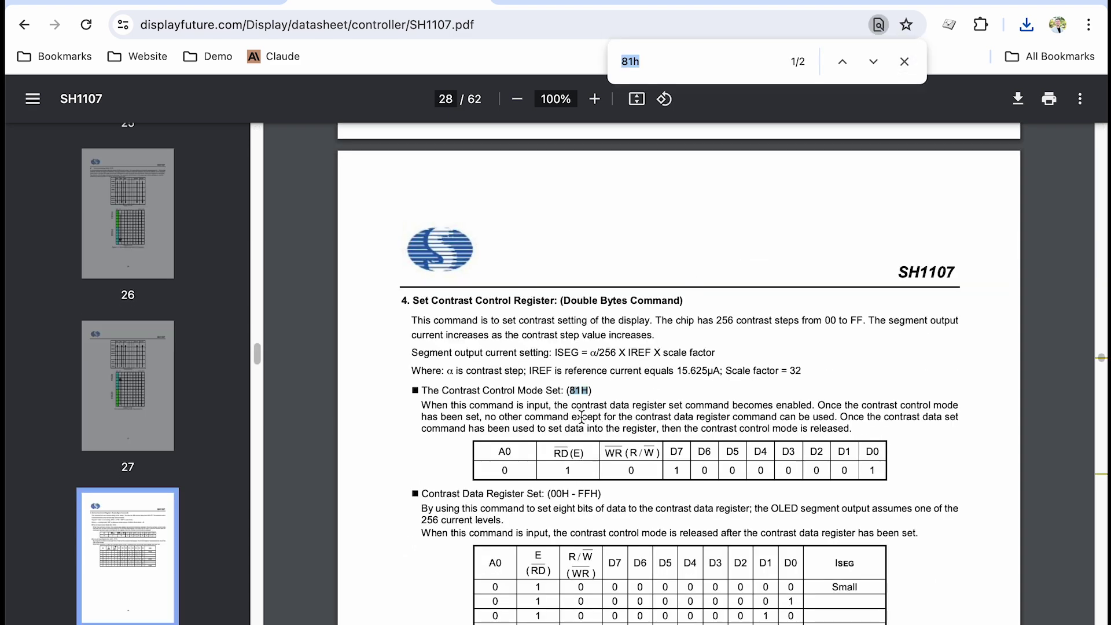
left_click_drag(437, 396, 590, 398)
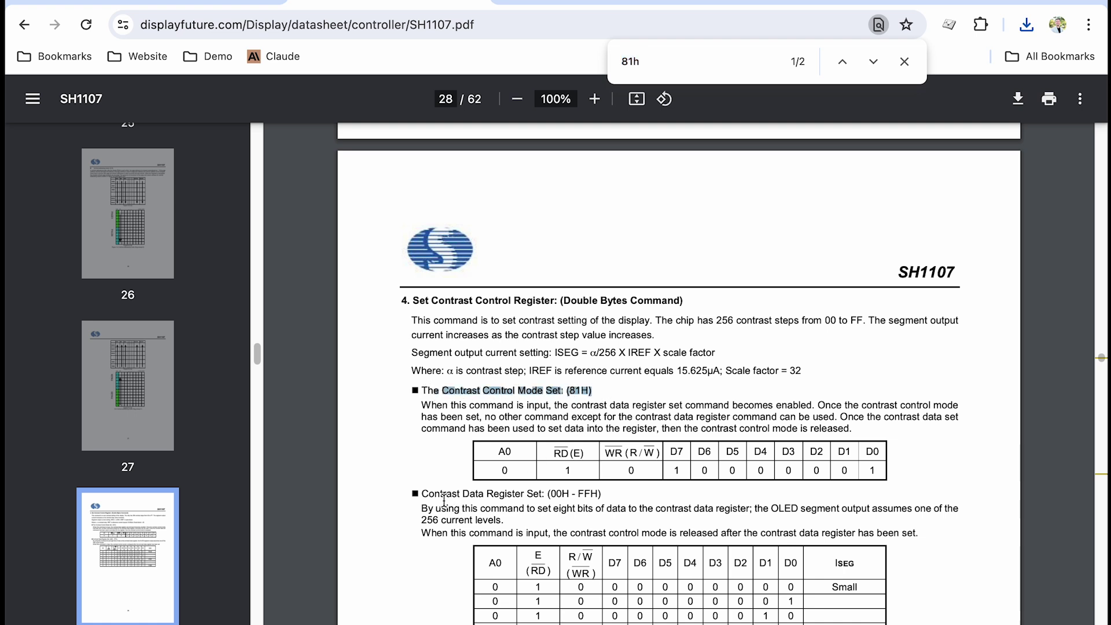
left_click_drag(441, 496, 607, 494)
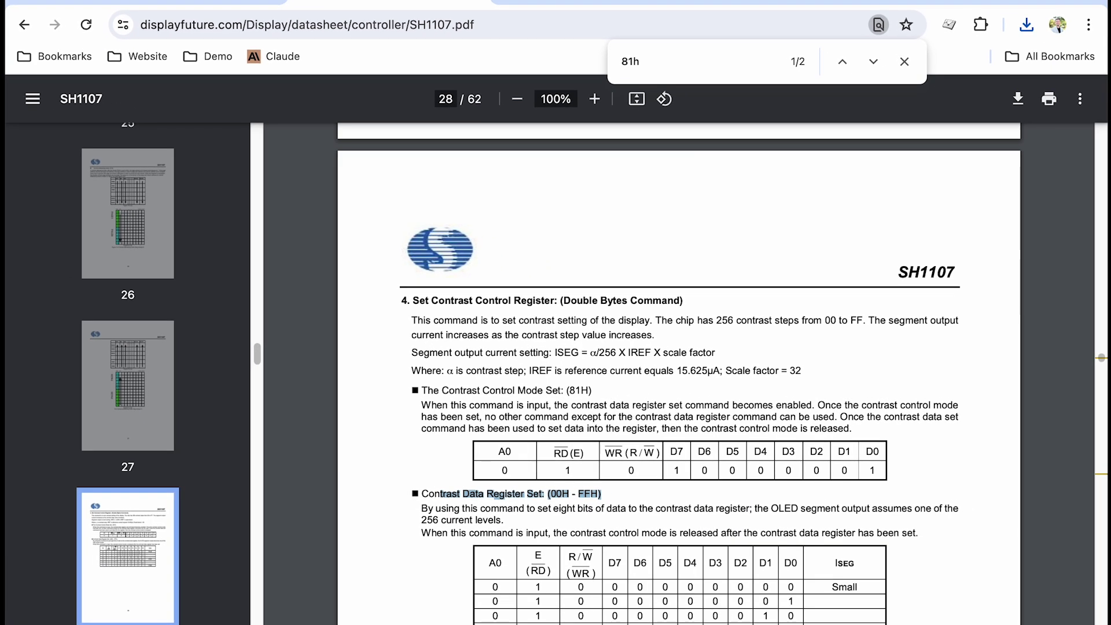
left_click(626, 2)
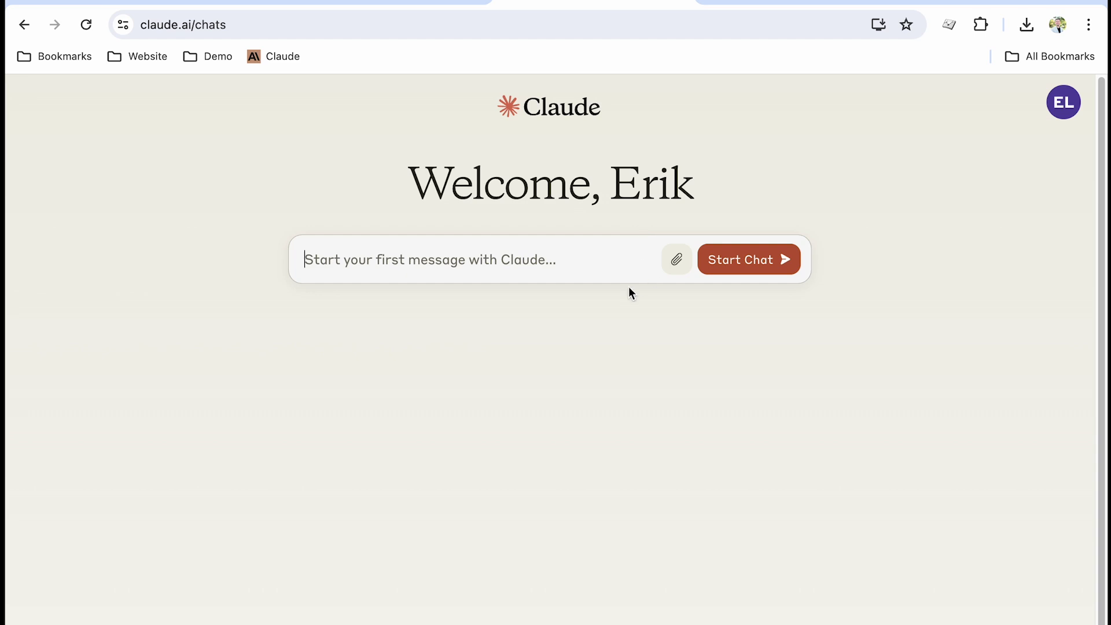
Attach SH1107.pdf from the Downloads folder to a new Claude message
left_click(675, 260)
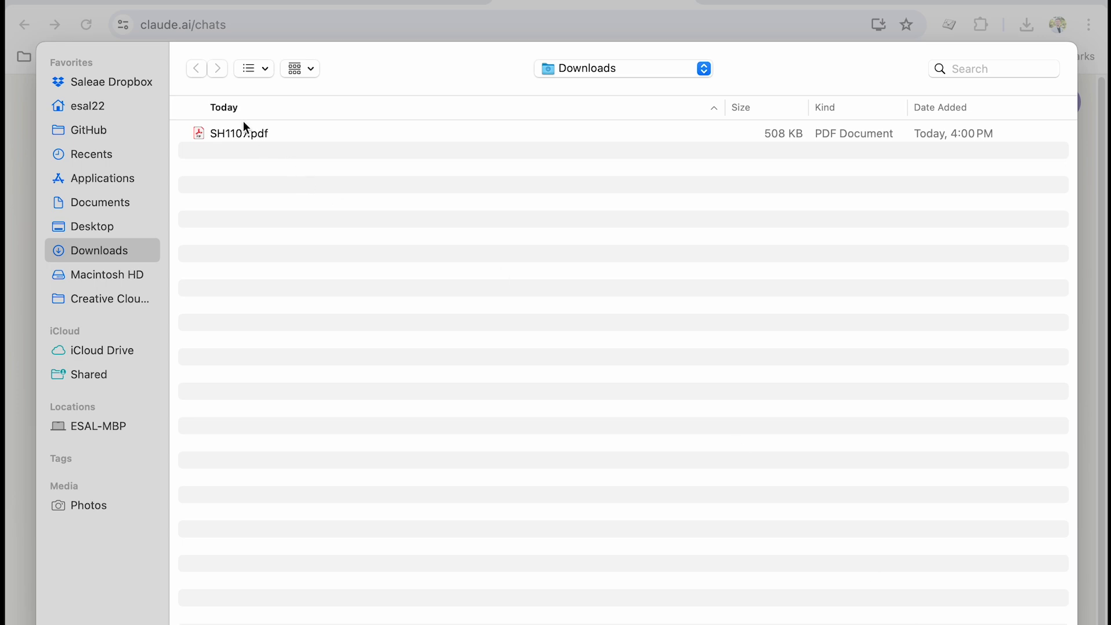
double_click(243, 134)
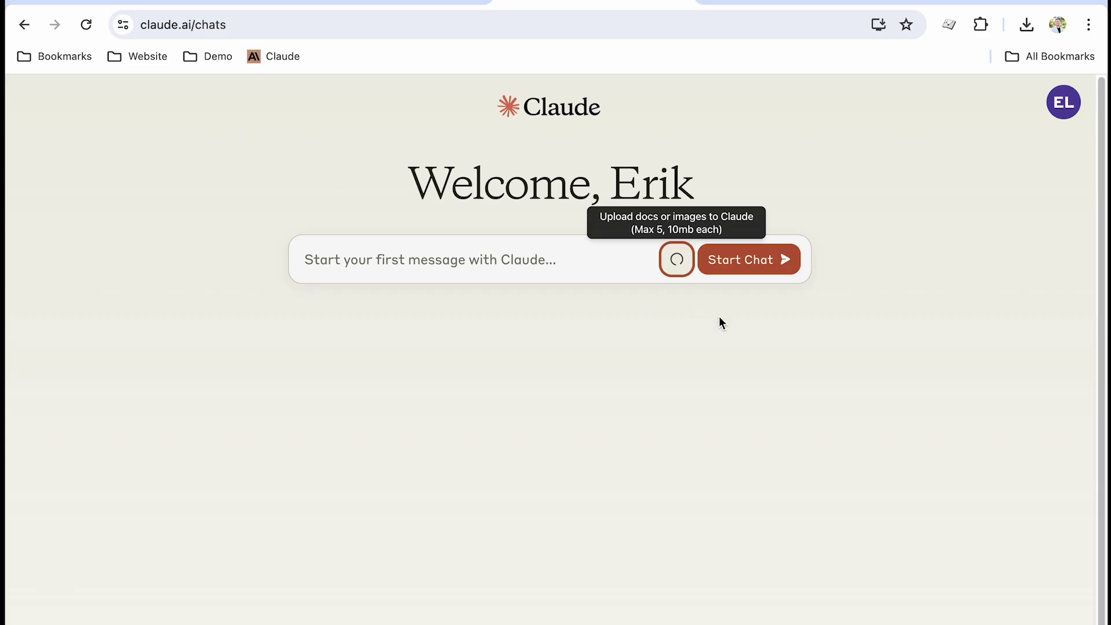
left_click(451, 303)
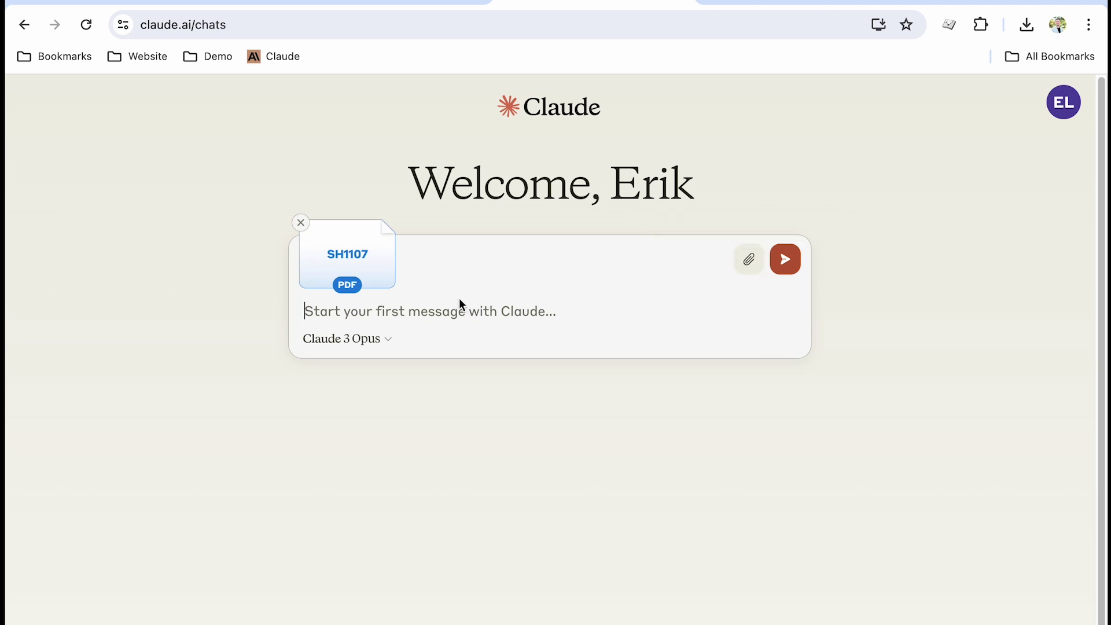
Send Claude a 'Please int…' request with the three pasted I2C write commands below it
type("W")
key("BackSpace")
type("P")
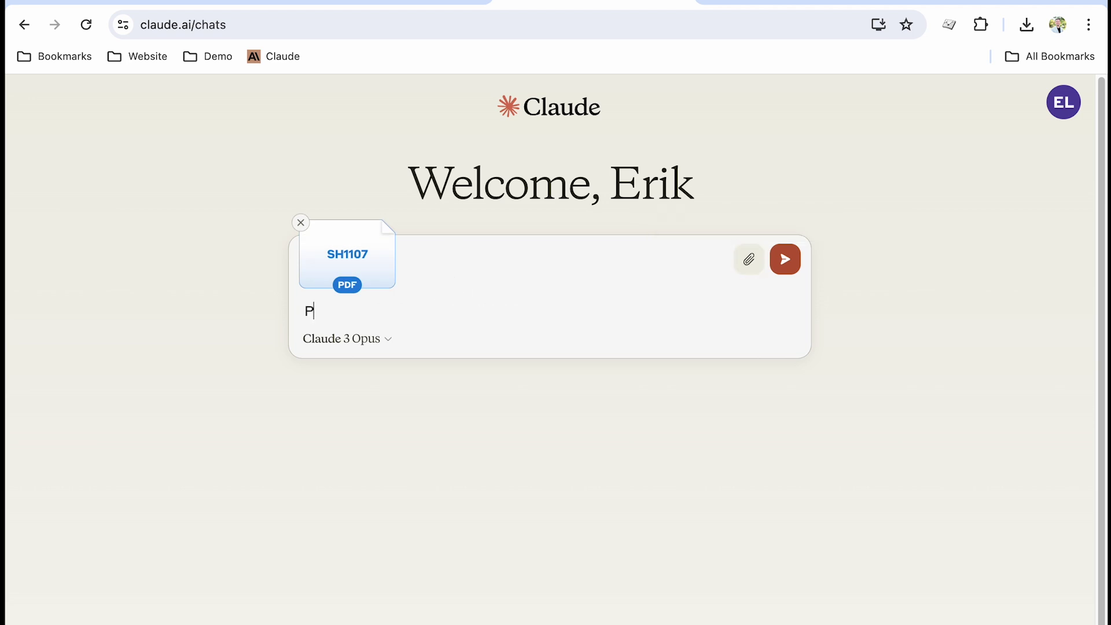
type("lease interpret these command")
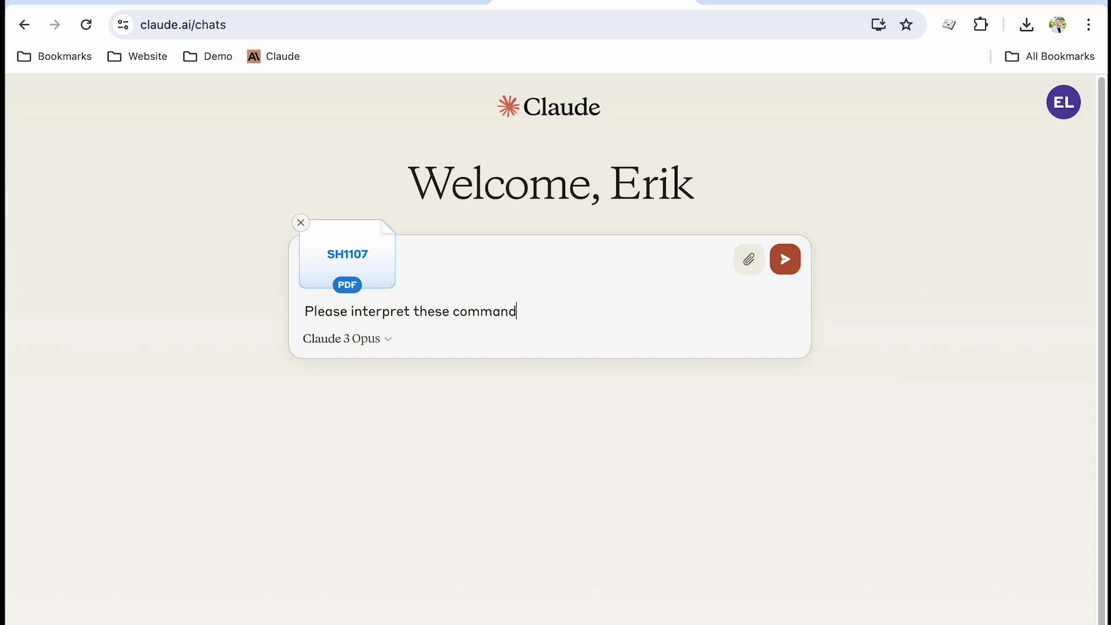
key("shift+Return")
key("shift+Return")
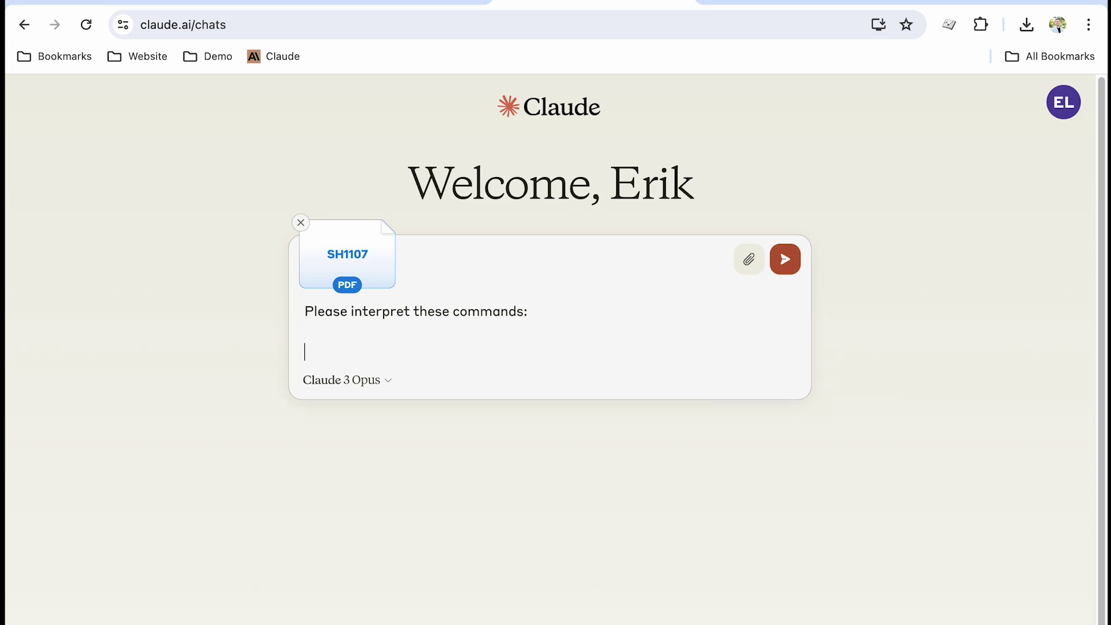
type("write to 0x3C ack write to 0x3C ack data: 0x00 0x81 0x2F write to 0x3C ack data: 0x00 0xAE 0xD5 0x51 0x20 0x81 0x4F 0xAD 0x8A 0xA0 0xC0 0xDC 0x00 0xD3 0x60 0xD9 0x22 0xDB 0x35 0xA8 0x3F 0xA4 0xA6")
key("Return")
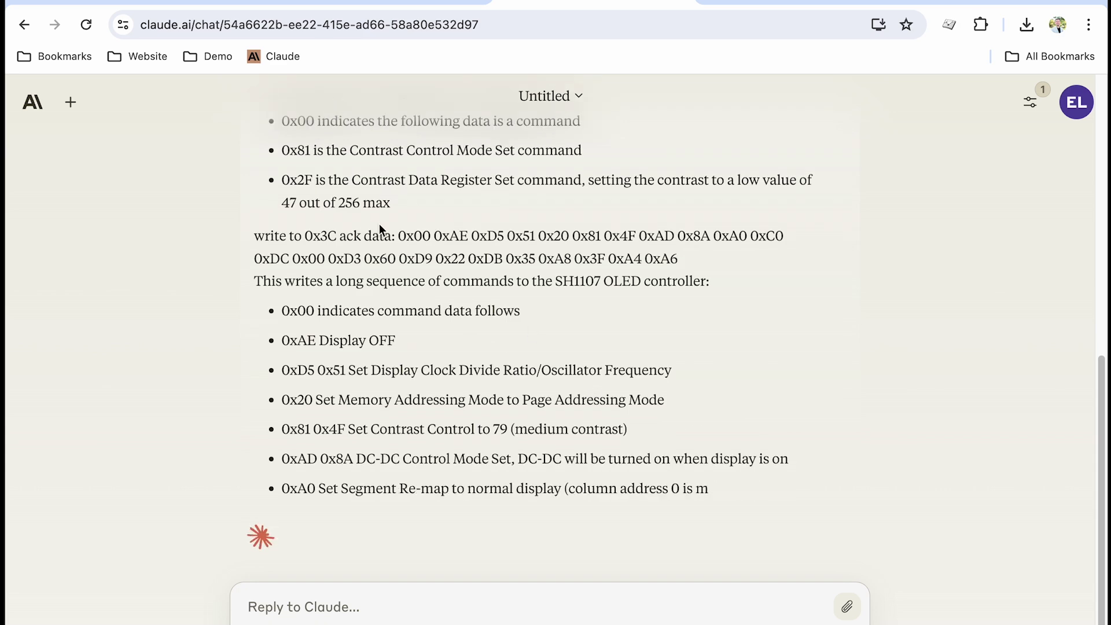
Scroll through Claude's reply decoding 0x81 0x2F as contrast 47 and other SH1107 commands
scroll(377, 227, "up", 2)
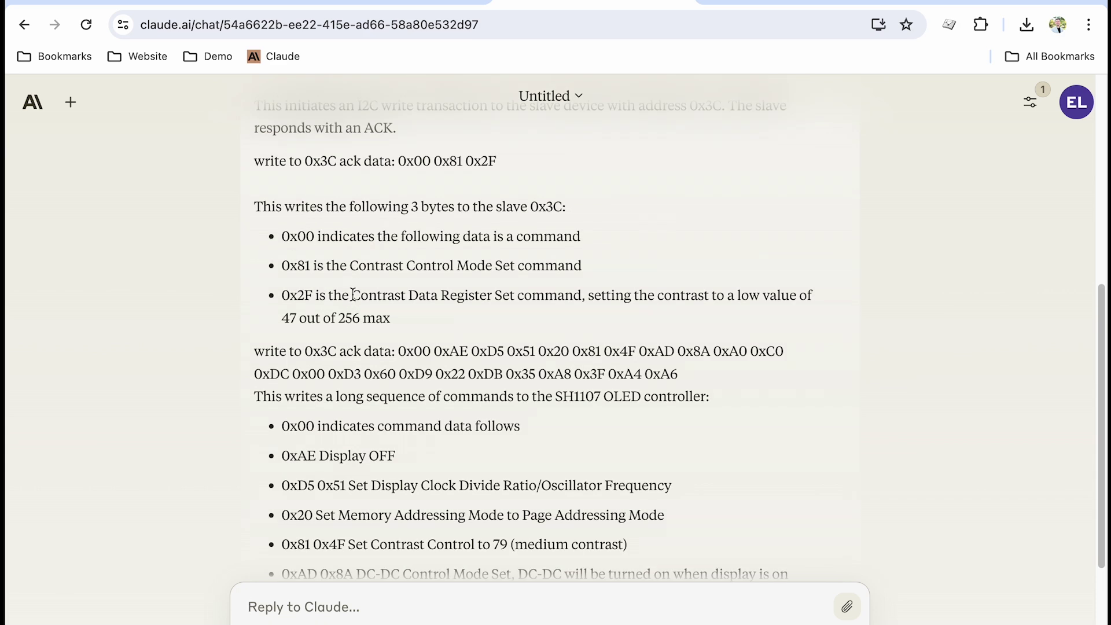
scroll(518, 318, "up", 3)
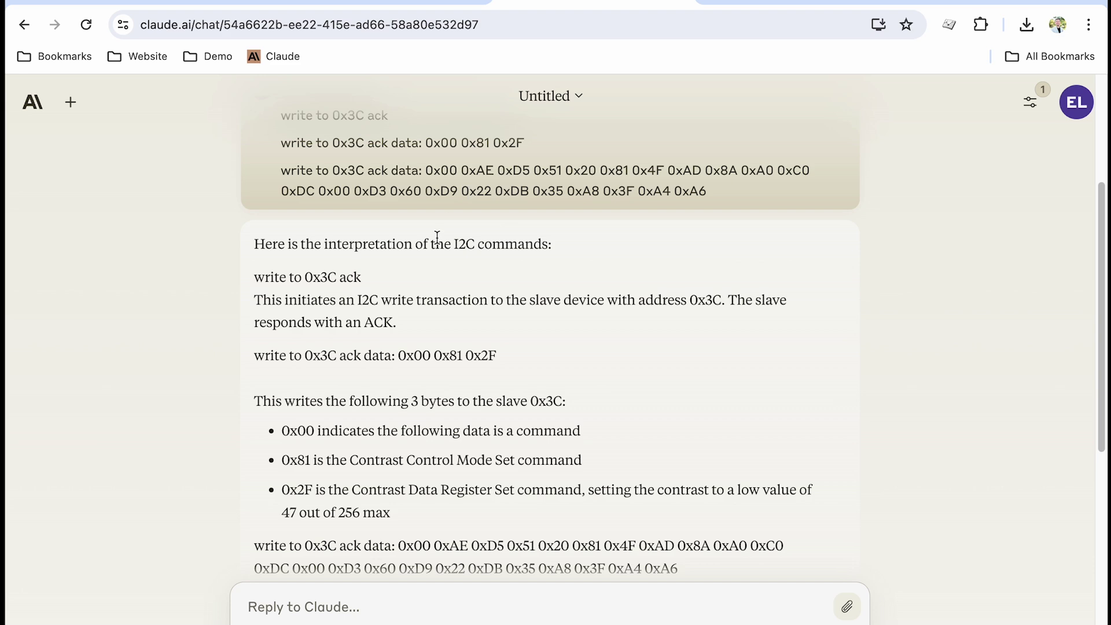
scroll(456, 376, "down", 3)
scroll(455, 373, "down", 5)
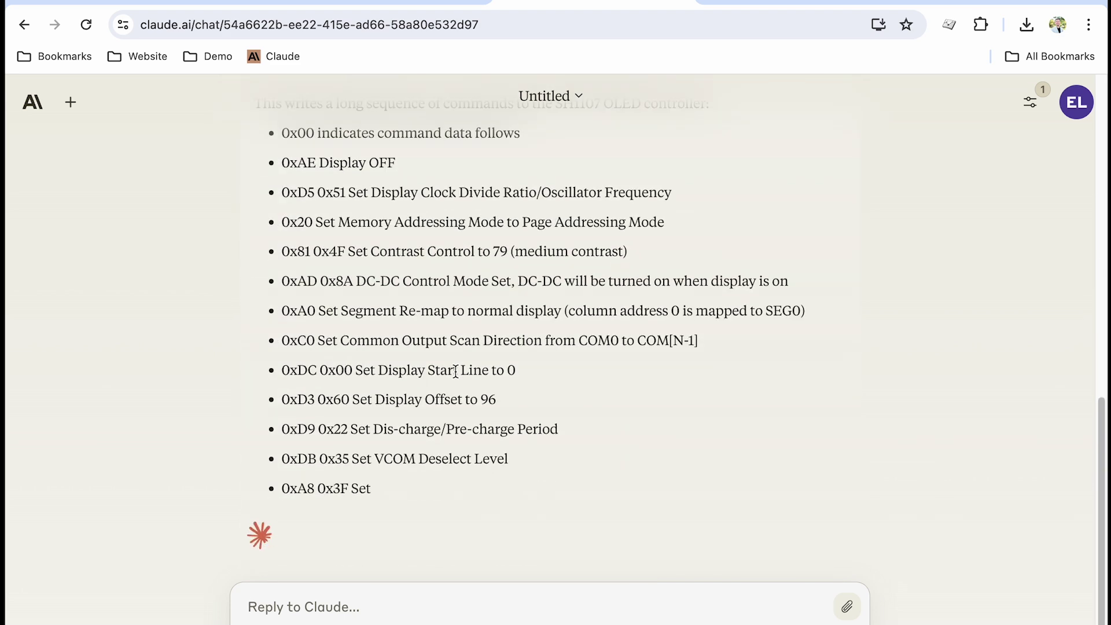